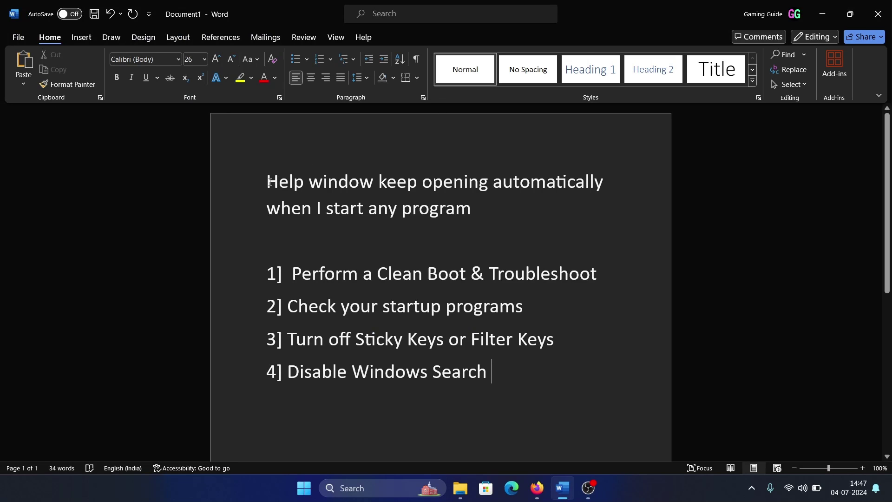
# Delete '& Troubleshoot' so the first step reads 'Perform a Clean Boot'
pyautogui.moveTo(267, 182); pyautogui.dragTo(505, 210)
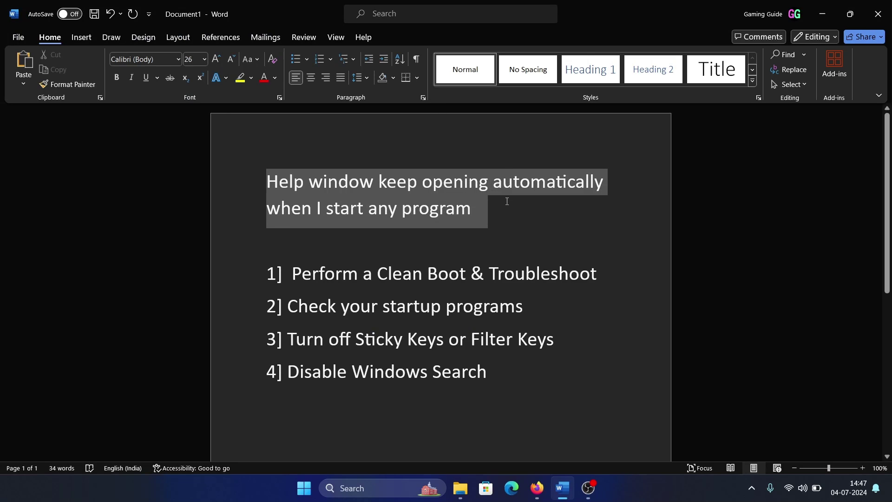
pyautogui.click(504, 218)
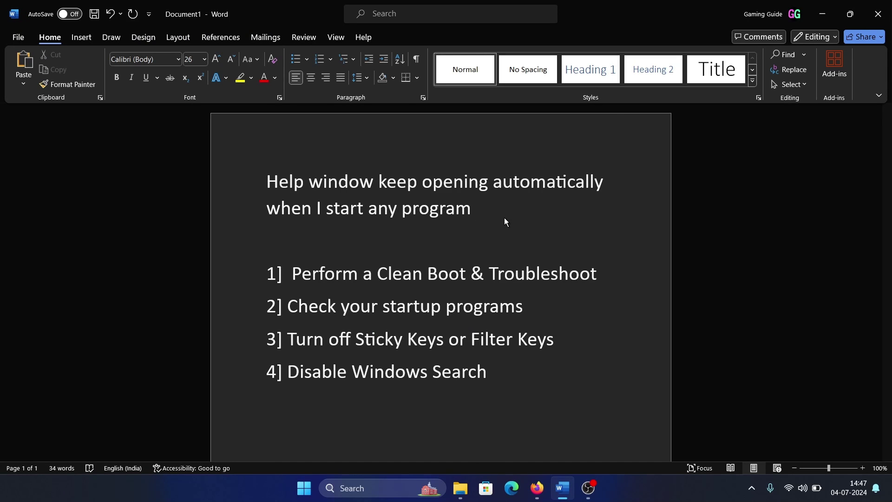
pyautogui.moveTo(472, 274); pyautogui.dragTo(627, 270)
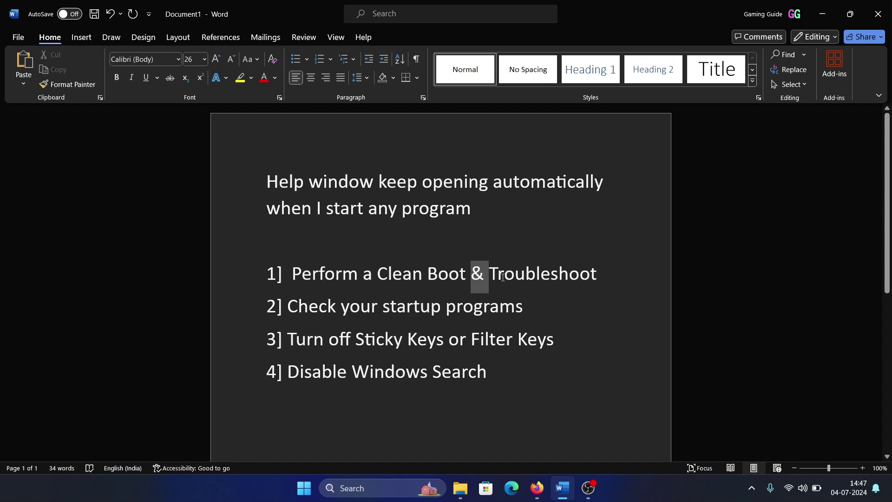
pyautogui.press('Delete')
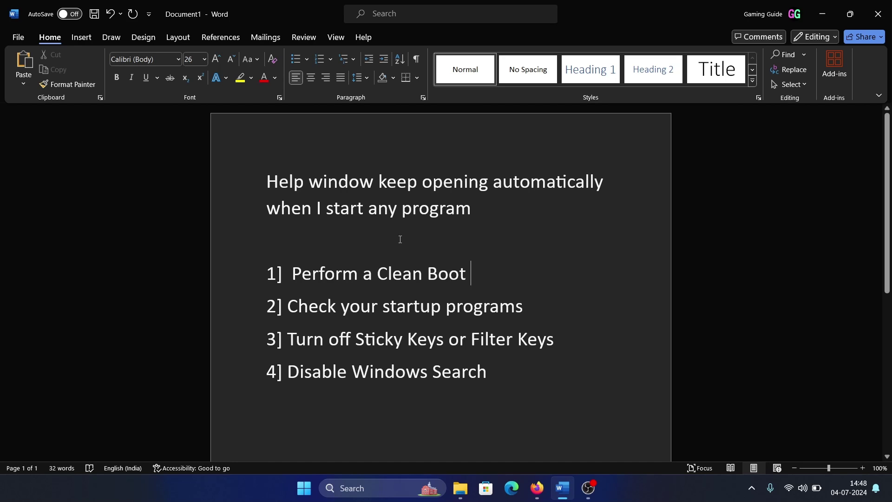
# Remove the extra space between '1]' and 'Perform' in the first step
pyautogui.moveTo(369, 209); pyautogui.dragTo(397, 209)
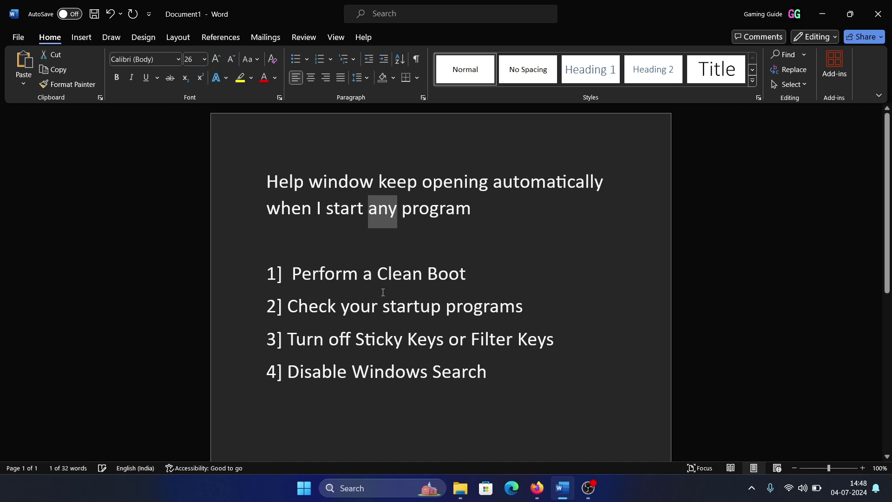
pyautogui.moveTo(377, 274); pyautogui.dragTo(387, 273)
pyautogui.click(292, 274)
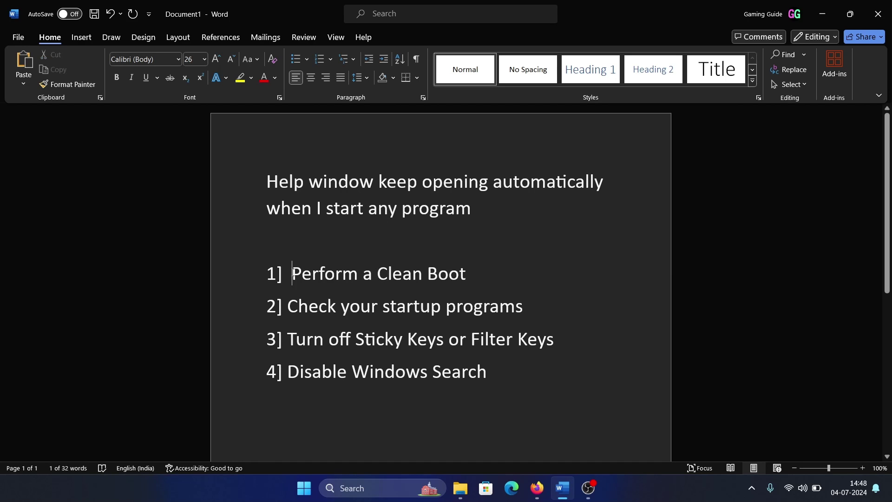
pyautogui.press('BackSpace')
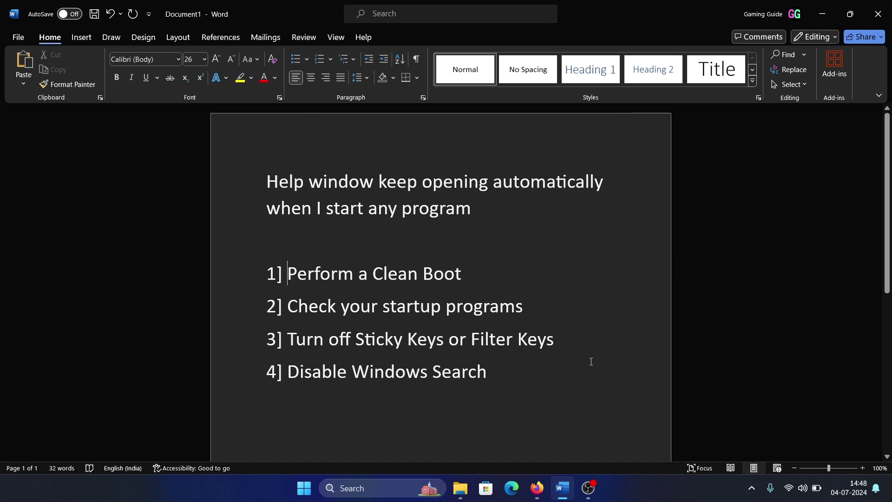
# In msconfig's Services tab, hide Microsoft services, disable all others, and skip restarting
pyautogui.click(384, 492)
pyautogui.write('sys')
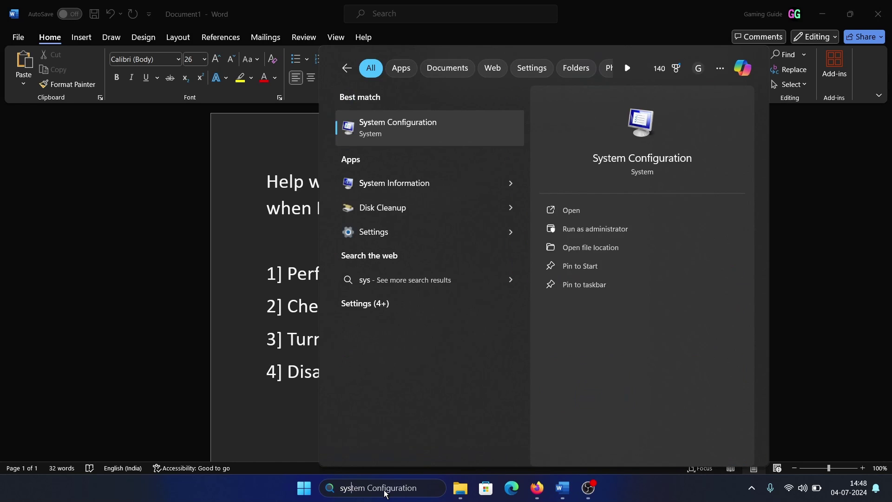
pyautogui.click(415, 130)
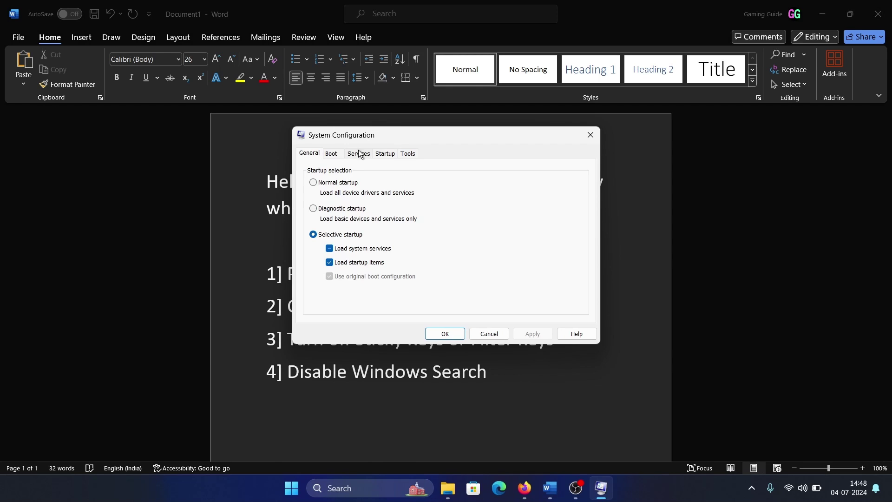
pyautogui.click(359, 155)
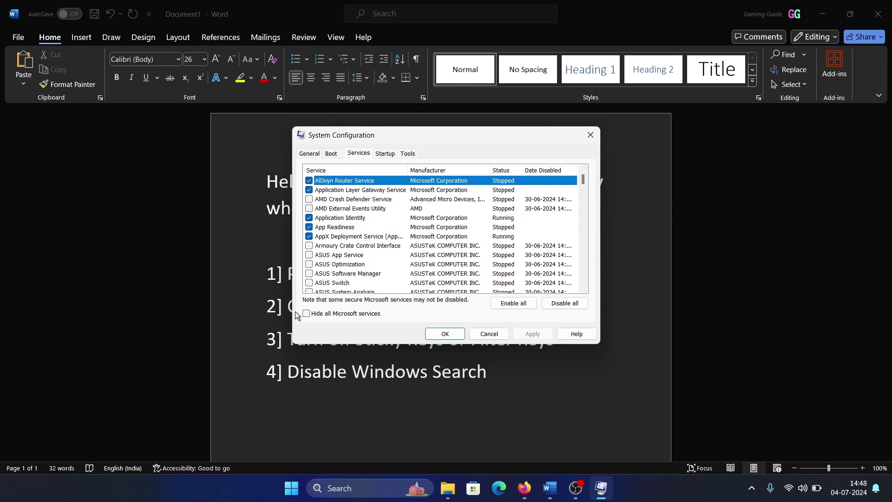
pyautogui.click(308, 313)
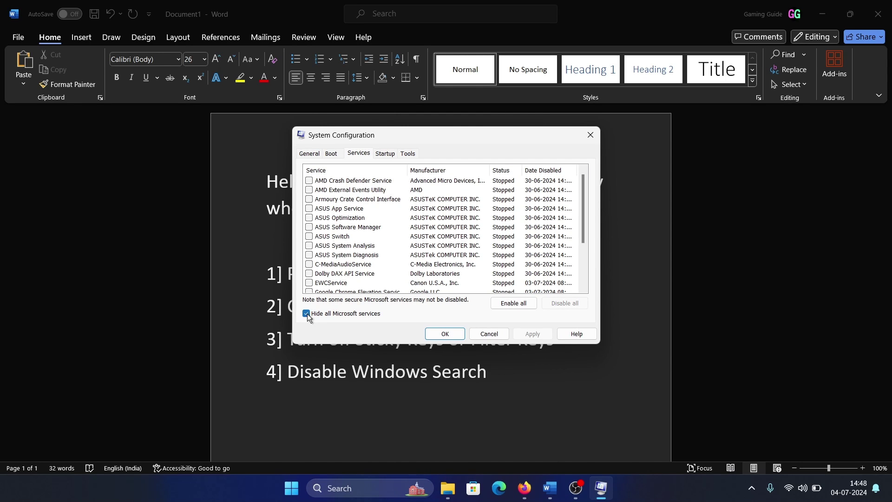
pyautogui.click(309, 218)
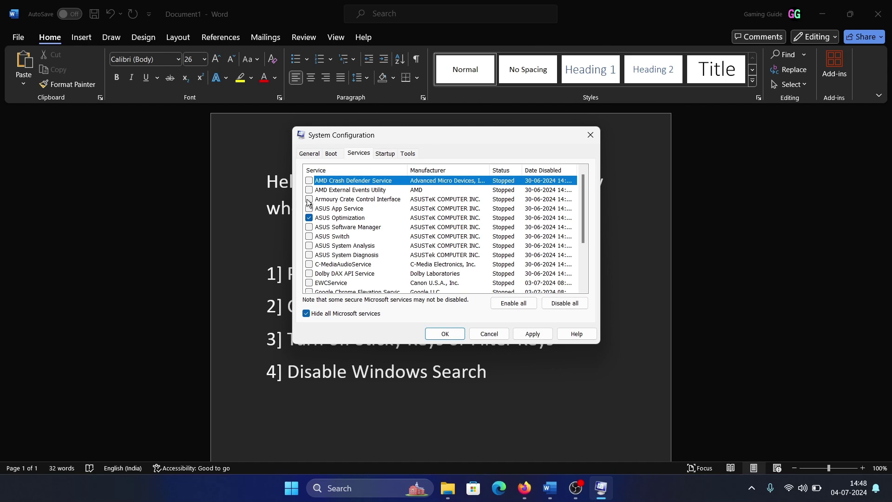
pyautogui.click(566, 303)
pyautogui.click(445, 333)
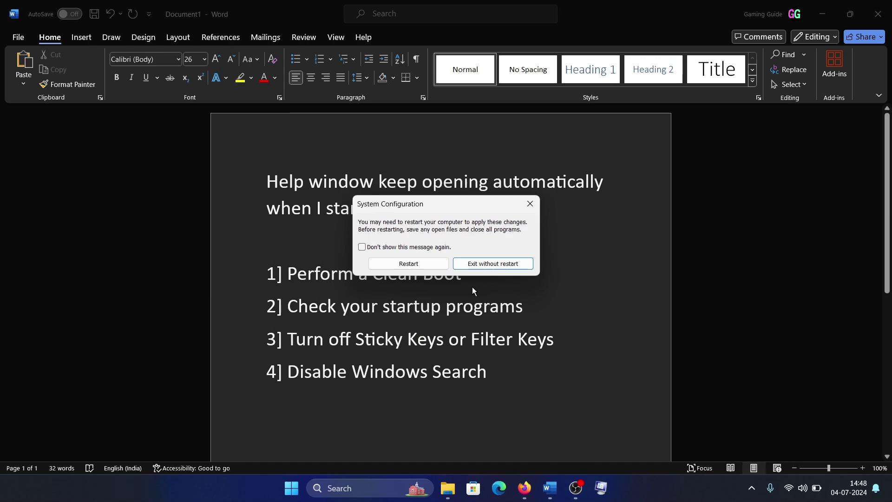
pyautogui.click(529, 204)
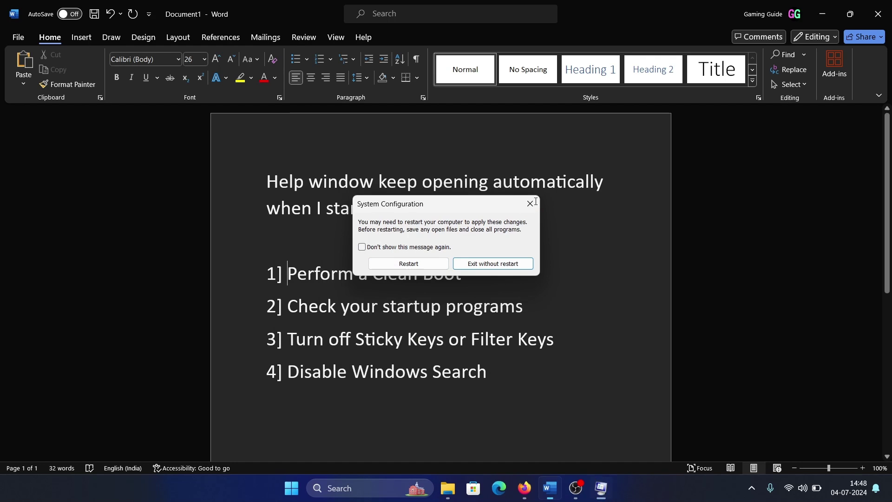
# Bring up Task Manager's Startup apps list, maximized to full screen
pyautogui.moveTo(287, 307); pyautogui.dragTo(533, 314)
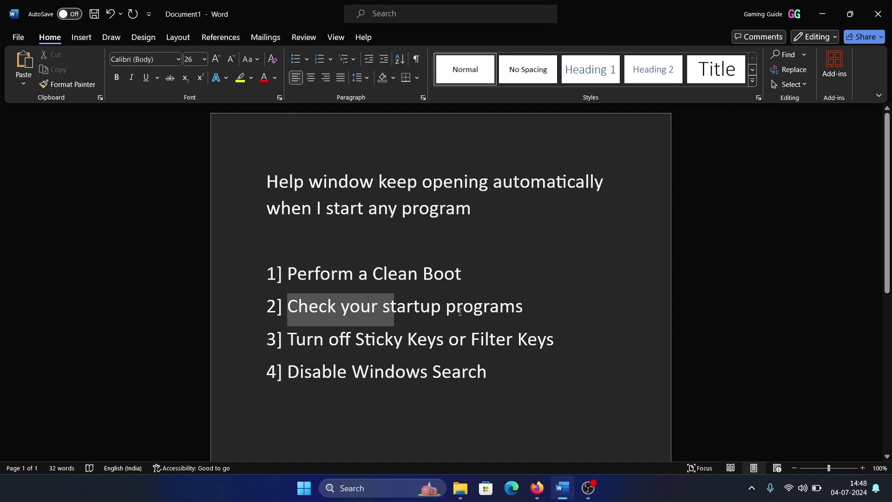
pyautogui.click(533, 314)
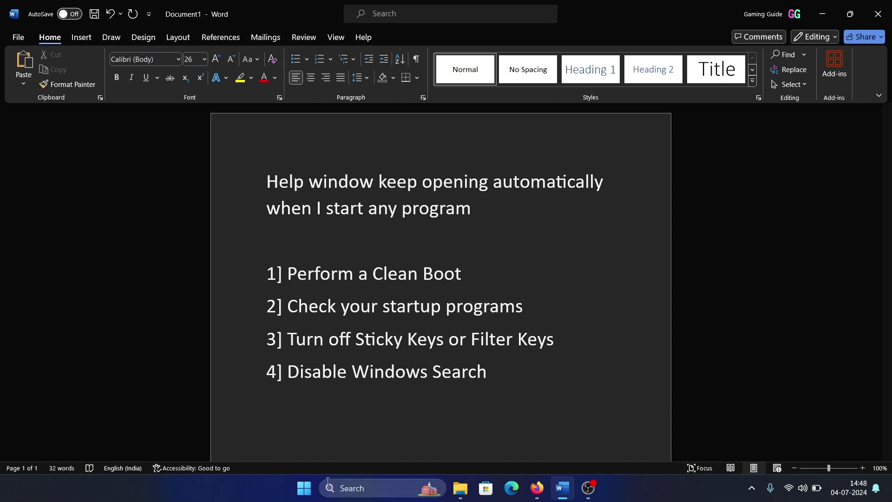
pyautogui.click(357, 489)
pyautogui.write('task')
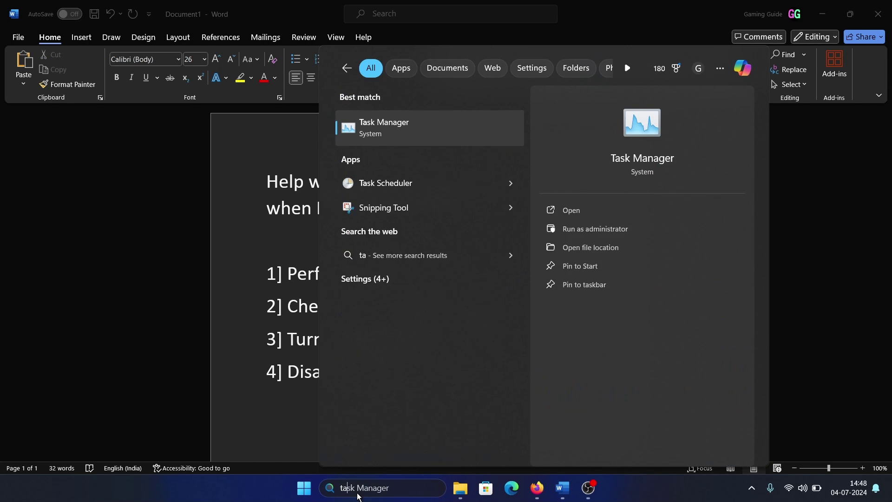
pyautogui.click(386, 122)
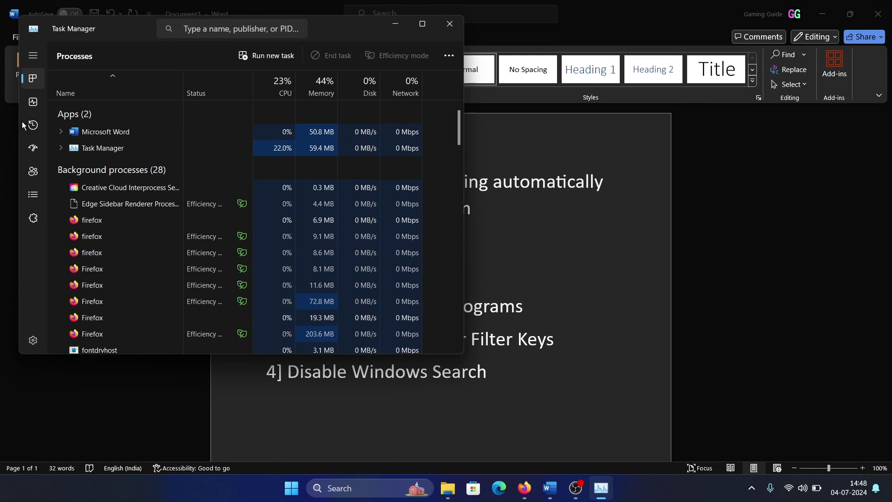
pyautogui.click(33, 147)
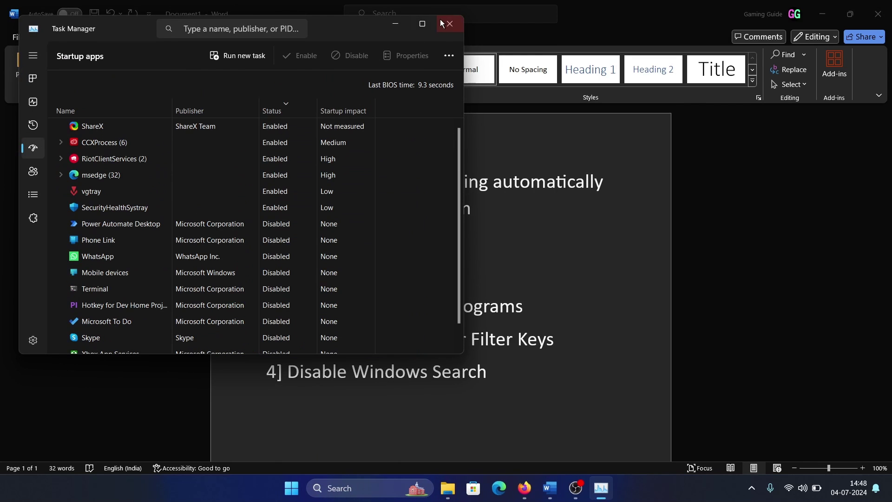
pyautogui.click(426, 25)
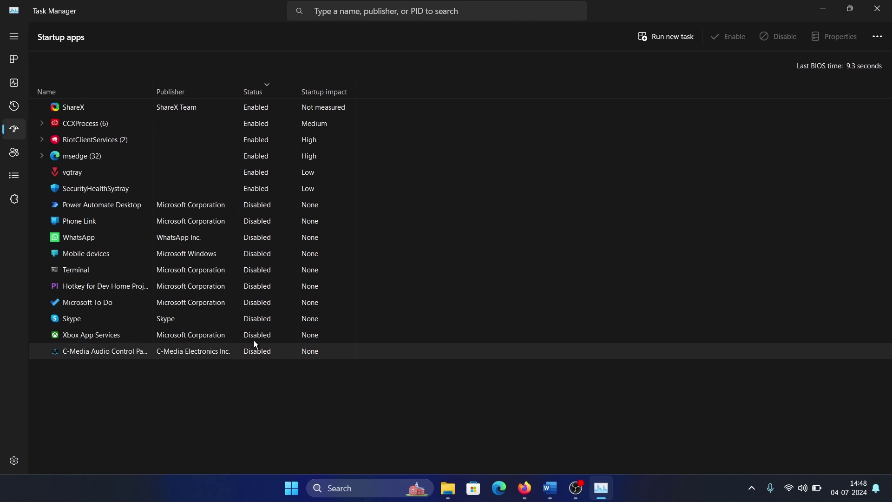
# Disable CCXProcess as a startup app and return to the Word document
pyautogui.rightClick(83, 126)
pyautogui.click(116, 148)
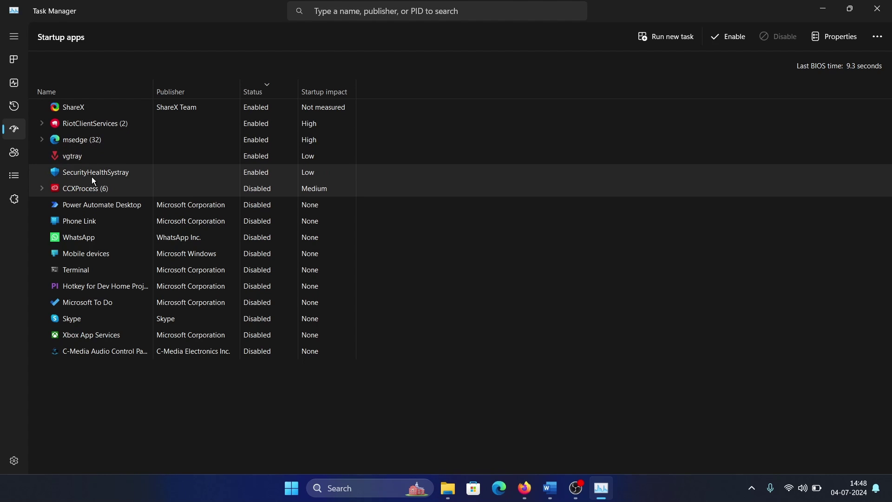
pyautogui.rightClick(90, 189)
pyautogui.press('Escape')
pyautogui.click(551, 488)
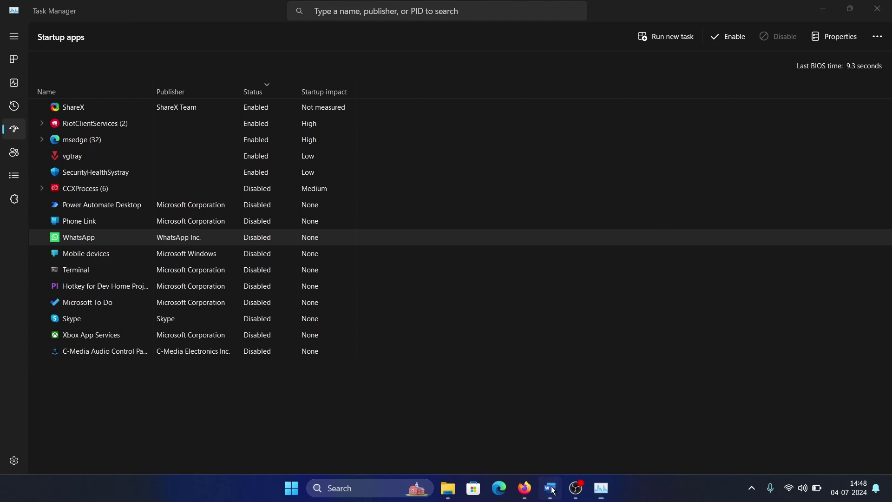
pyautogui.moveTo(287, 343); pyautogui.dragTo(556, 355)
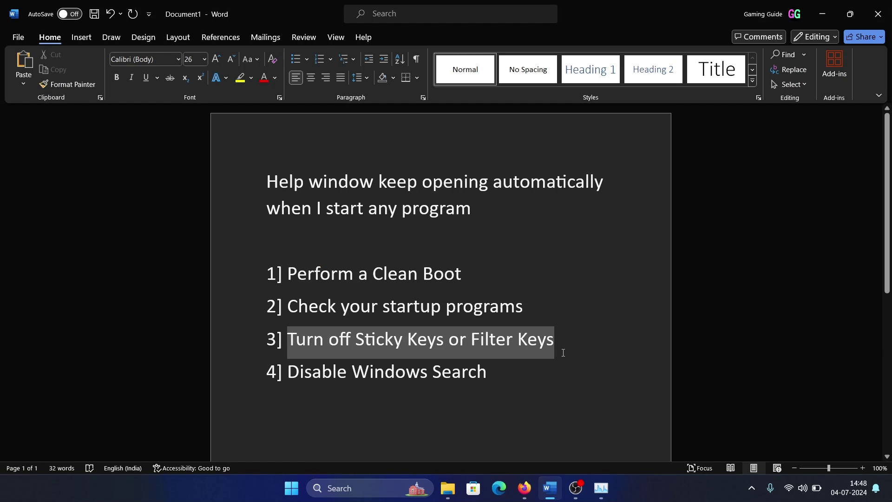
pyautogui.rightClick(292, 487)
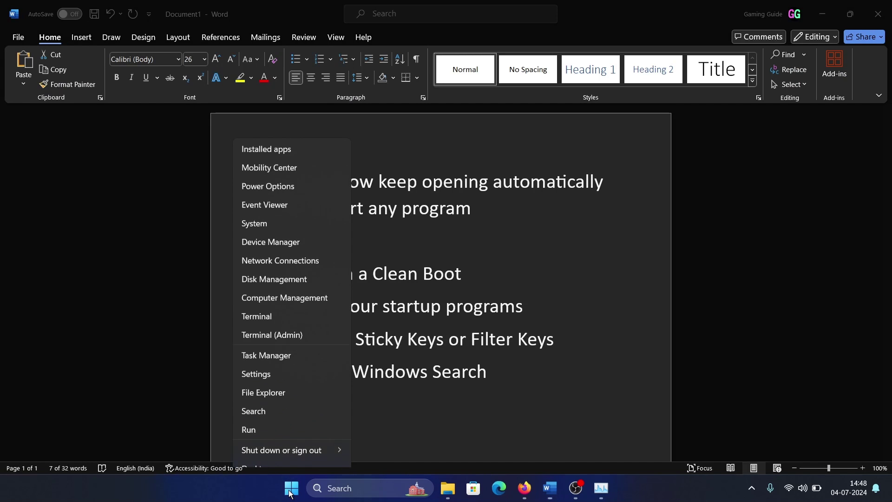
pyautogui.click(294, 363)
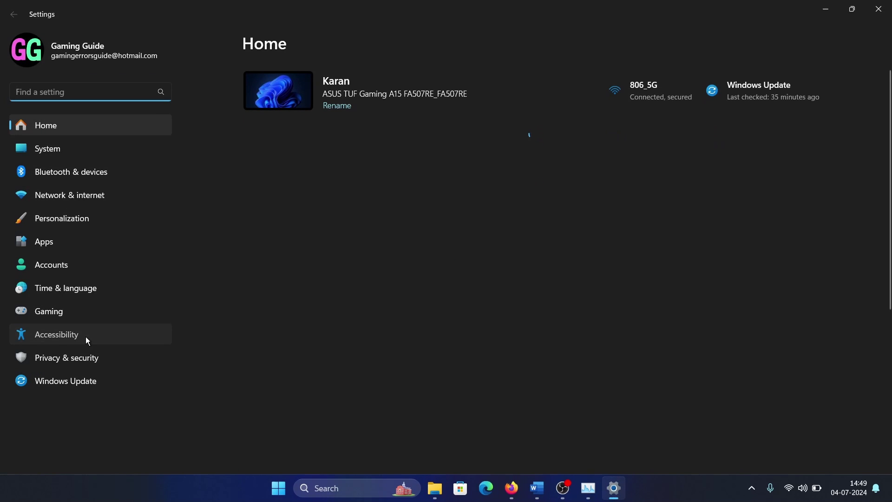
pyautogui.click(86, 337)
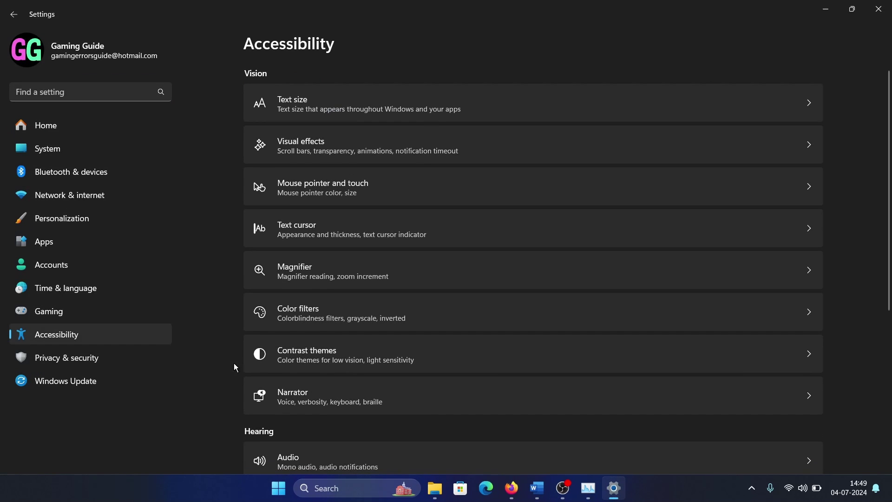
pyautogui.scroll(-3, 405, 387)
pyautogui.scroll(-3, 405, 388)
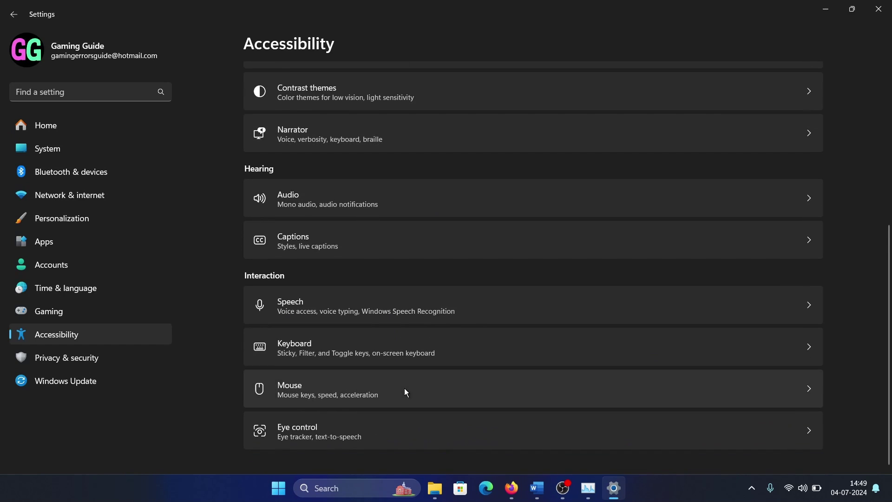
pyautogui.click(413, 340)
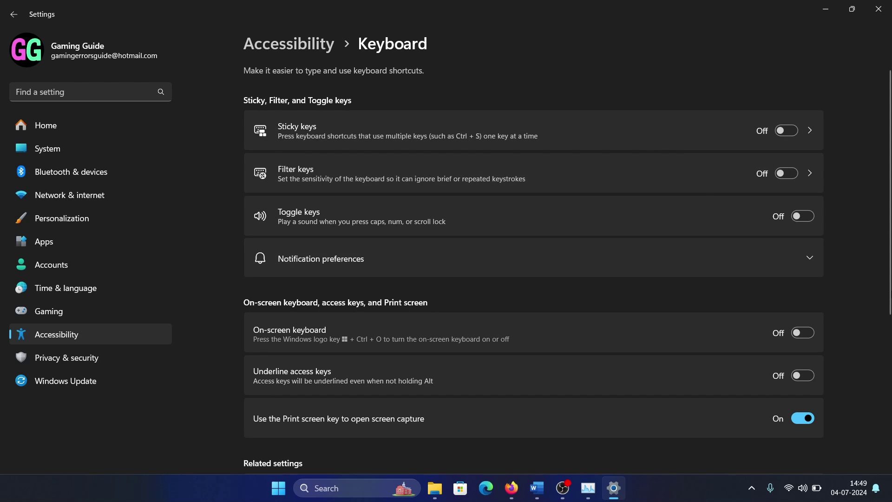
pyautogui.click(879, 9)
# Stop the Windows Search service from the Services console
pyautogui.click(313, 372)
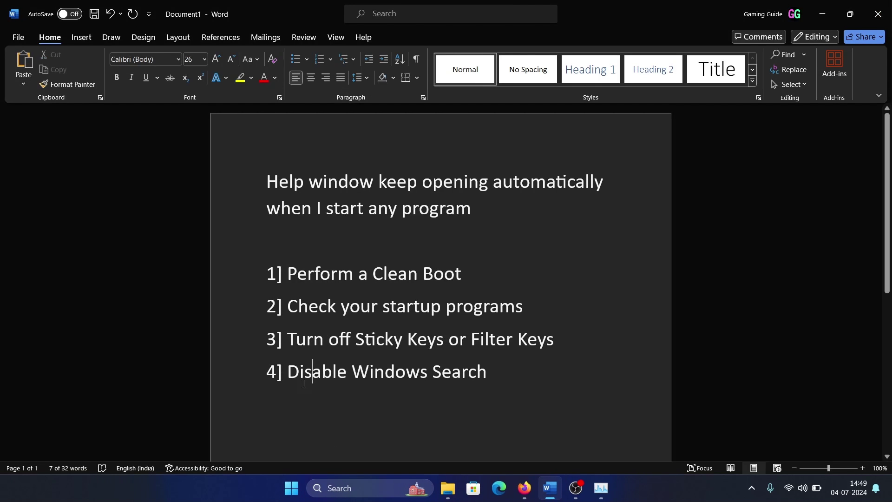
pyautogui.moveTo(288, 371); pyautogui.dragTo(496, 383)
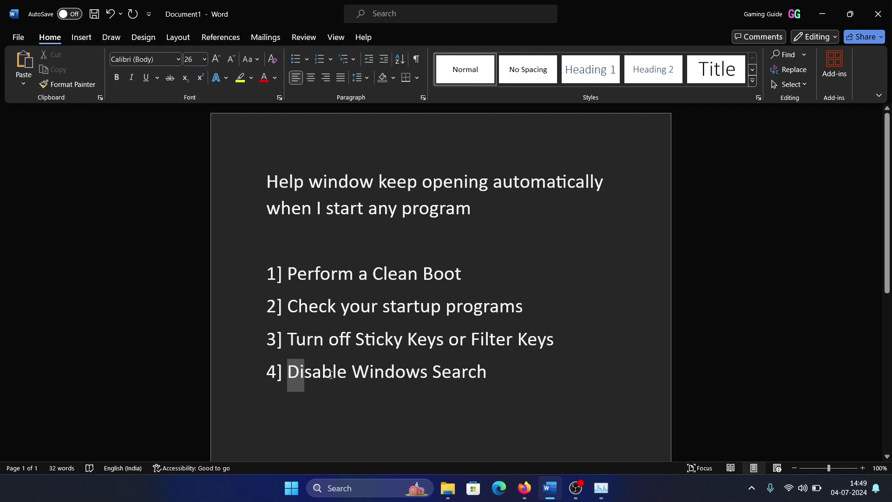
pyautogui.click(496, 383)
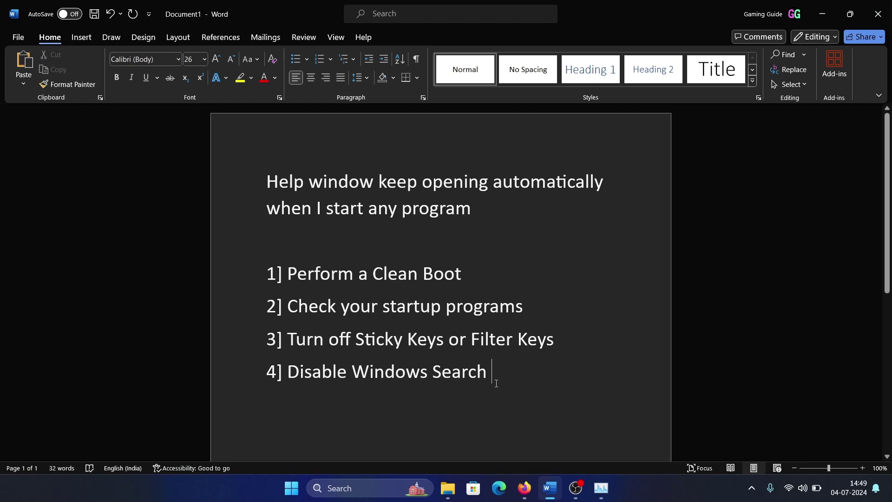
pyautogui.click(369, 489)
pyautogui.write('services')
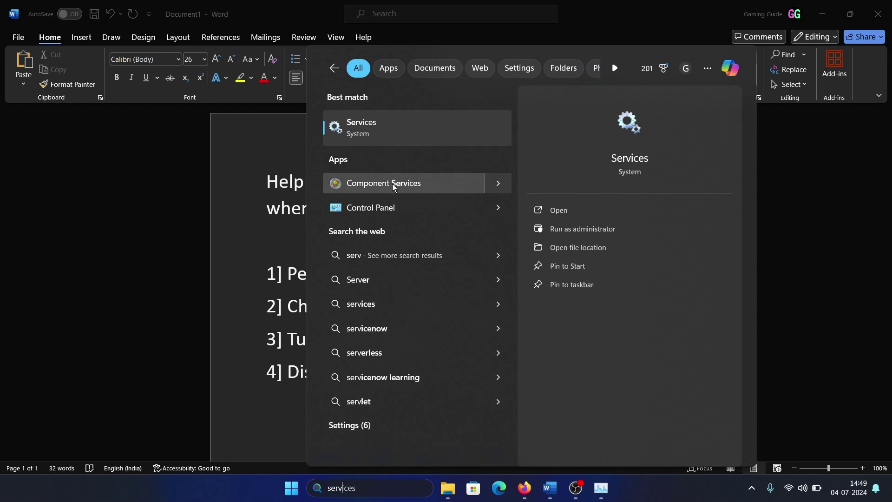
pyautogui.click(393, 135)
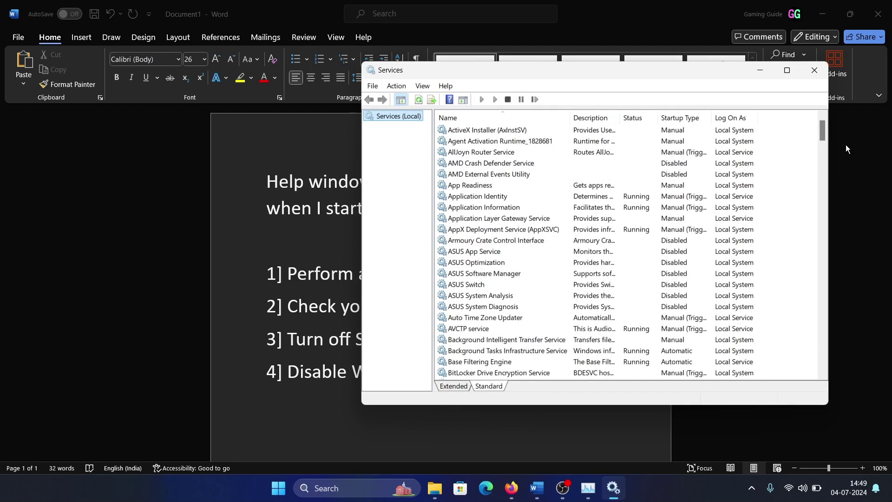
pyautogui.moveTo(823, 135); pyautogui.dragTo(801, 368)
pyautogui.rightClick(490, 240)
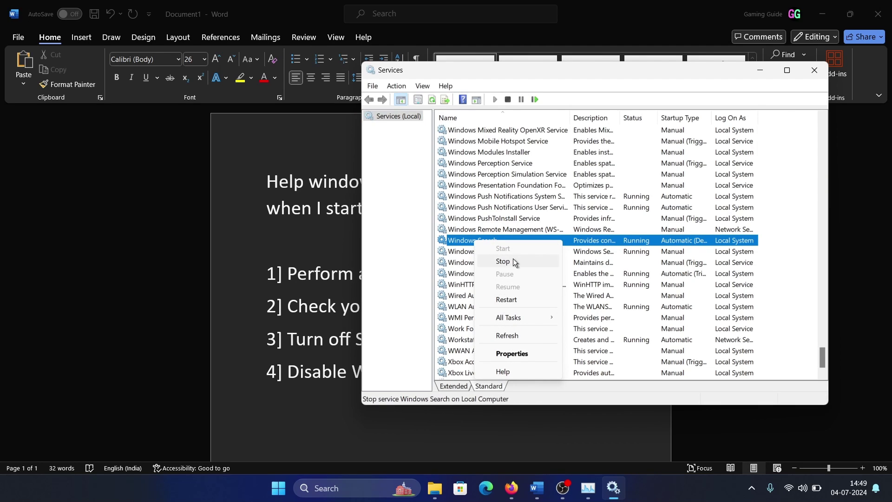
pyautogui.click(512, 264)
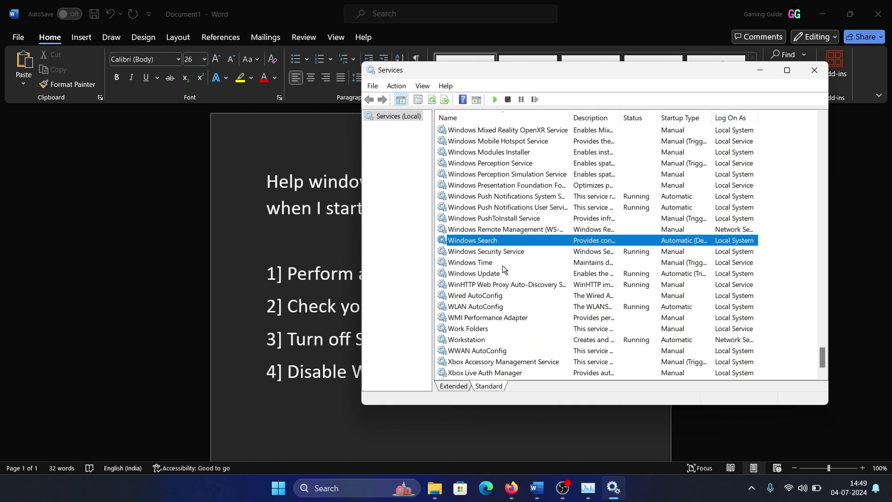
pyautogui.click(295, 299)
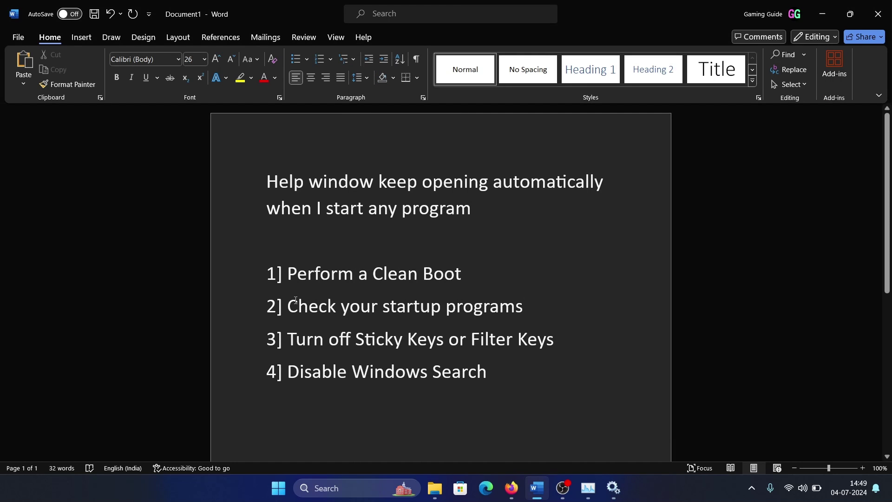